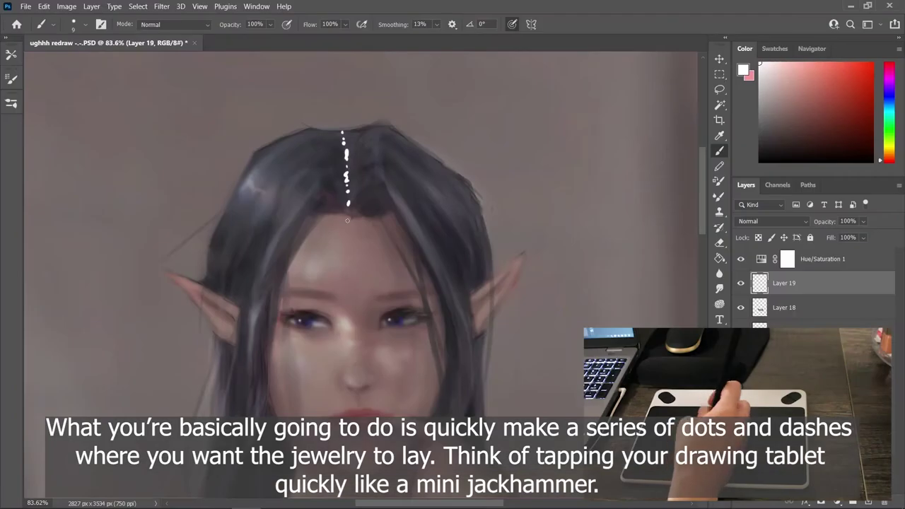
Step: Extend the white dotted chain from the hair parting down to the centre of the forehead
left_click(348, 212)
left_click(347, 223)
left_click(347, 234)
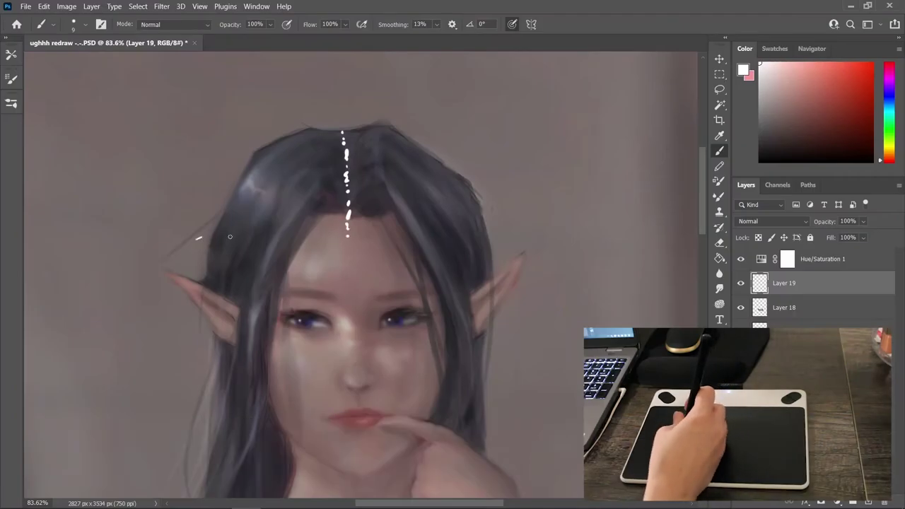
Step: Tap a row of white dots and dashes across the forehead and hair, curving up toward the hair's outer edge above the far ear
left_click(212, 241)
left_click(231, 245)
left_click(249, 245)
left_click(261, 246)
left_click(277, 247)
left_click(292, 244)
left_click(309, 241)
left_click_drag(318, 243, 410, 243)
left_click(389, 242)
left_click_drag(415, 244, 425, 242)
left_click(434, 237)
left_click(446, 226)
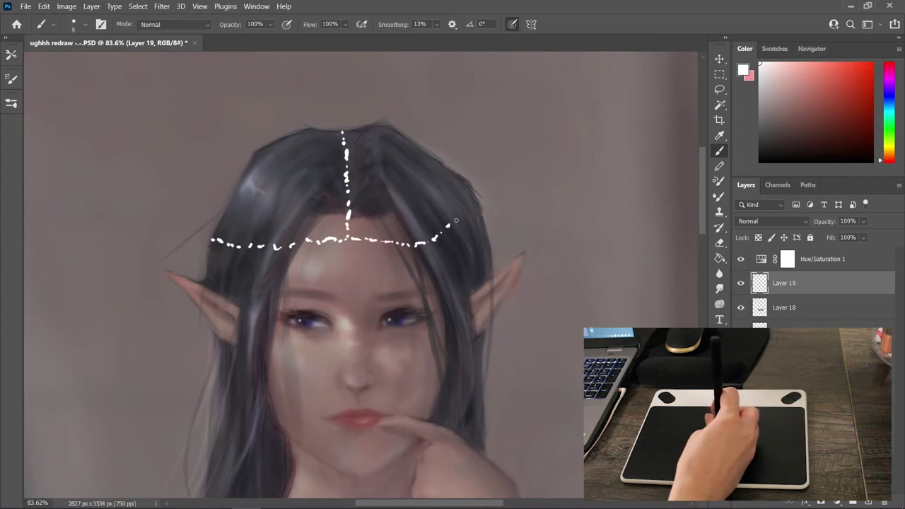
left_click(457, 213)
left_click(466, 204)
left_click(473, 193)
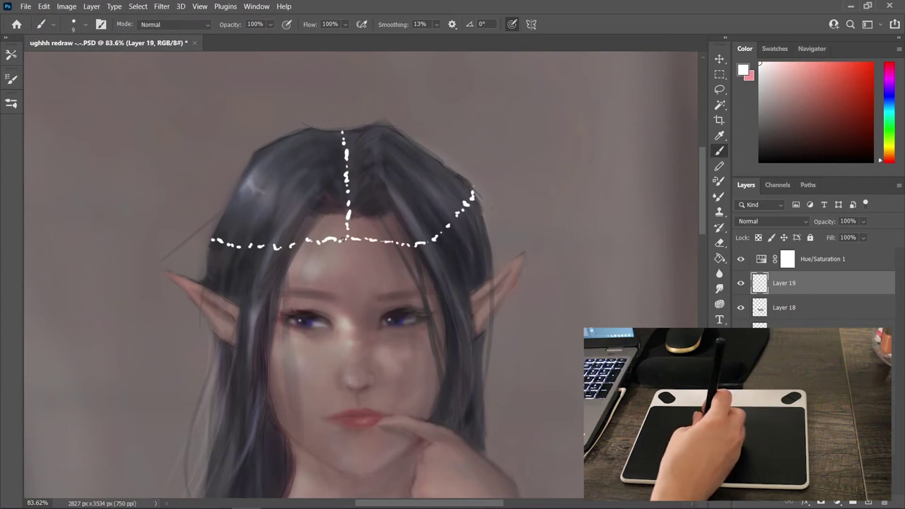
Step: Dot a second, lower white strand from the forehead's centre out to both sides of the hair, undoing misplaced dabs
key("ctrl+z")
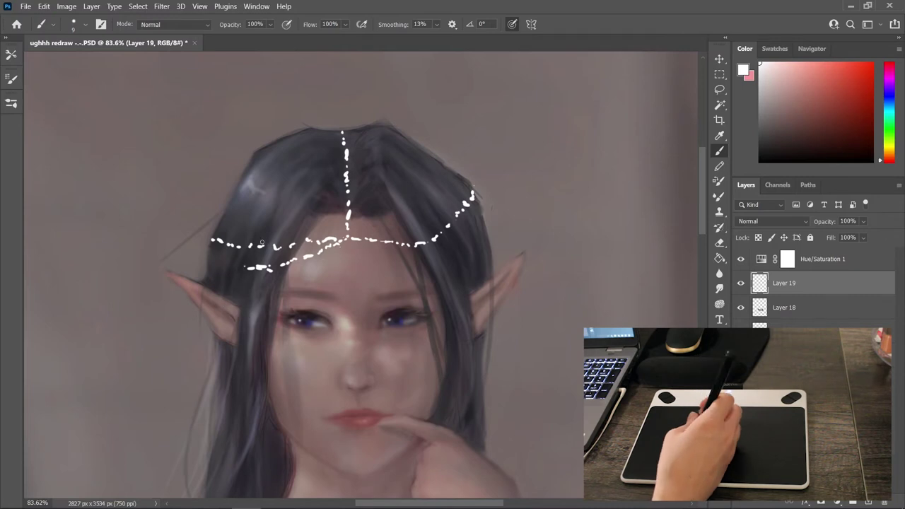
key("ctrl+z")
left_click_drag(279, 270, 211, 267)
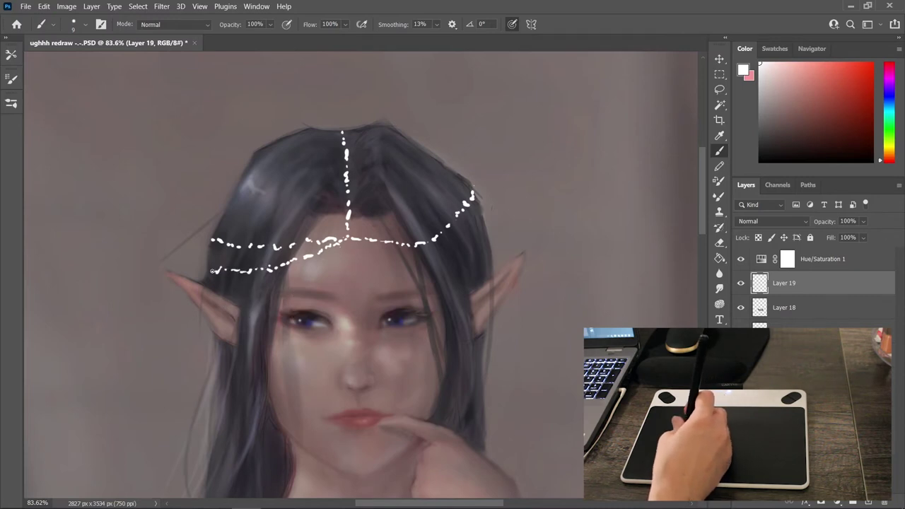
left_click_drag(354, 246, 486, 224)
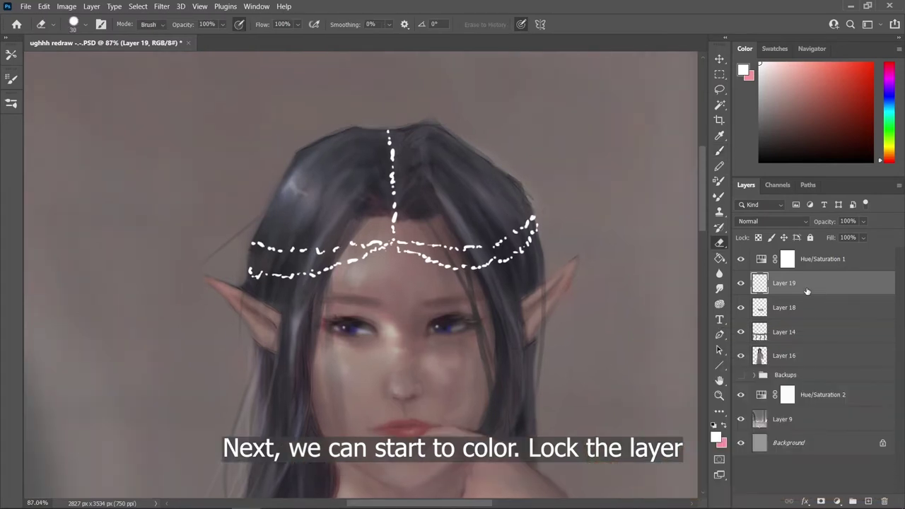
Step: Lock Layer 19's transparent pixels and color some chain beads in muted yellow and brown tones, reducing the brush size to 10
left_click(758, 237)
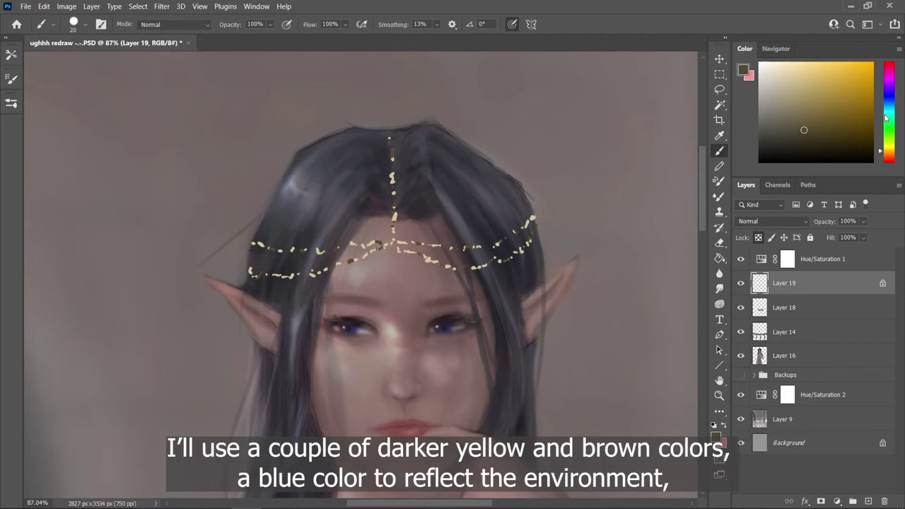
left_click_drag(888, 158, 885, 156)
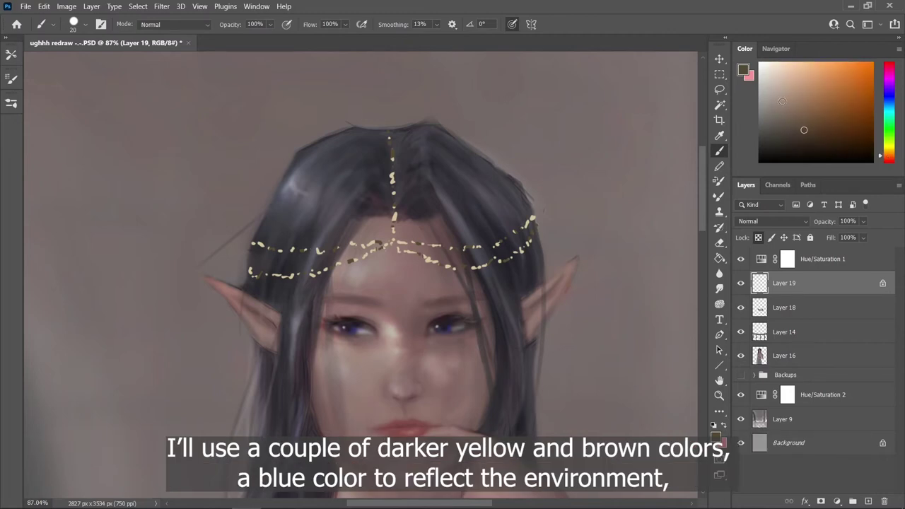
left_click(782, 101)
key("bracketleft")
key("bracketleft")
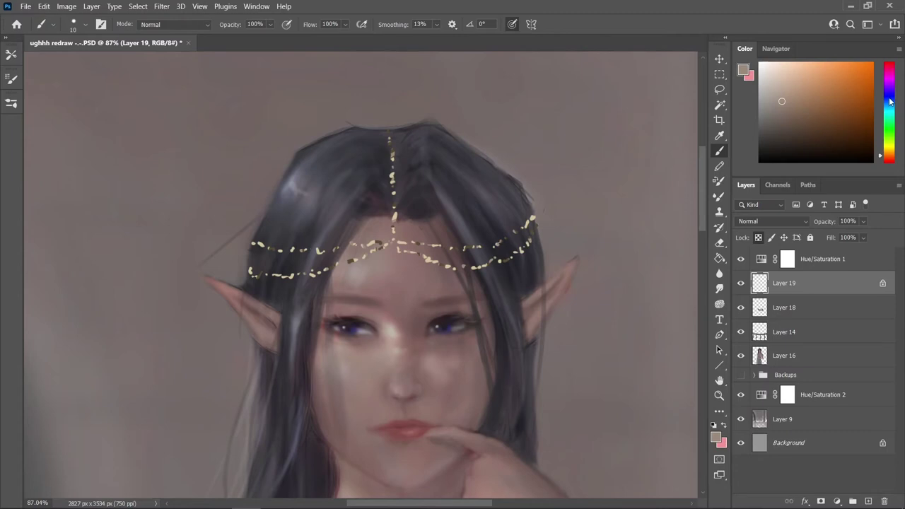
Step: Dab pale blue reflections and cream highlights sampled from the chain onto its beads
left_click(889, 97)
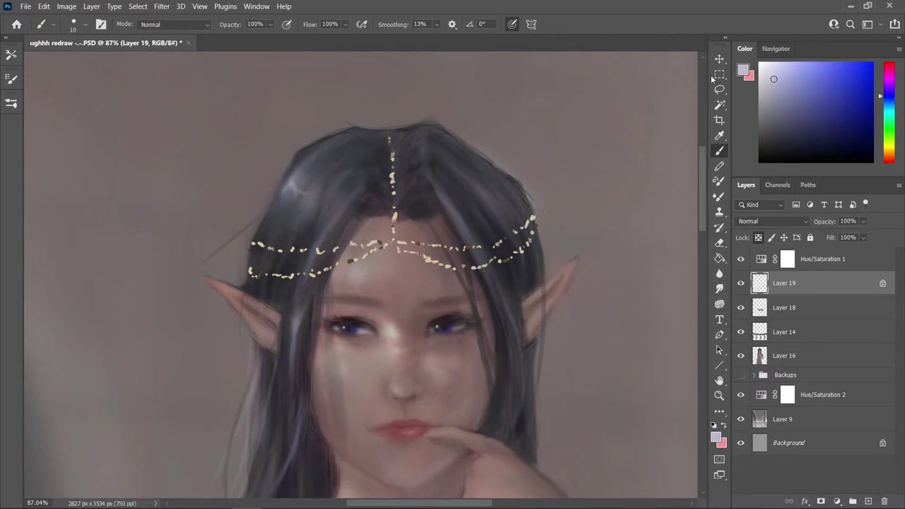
left_click(389, 142, "alt")
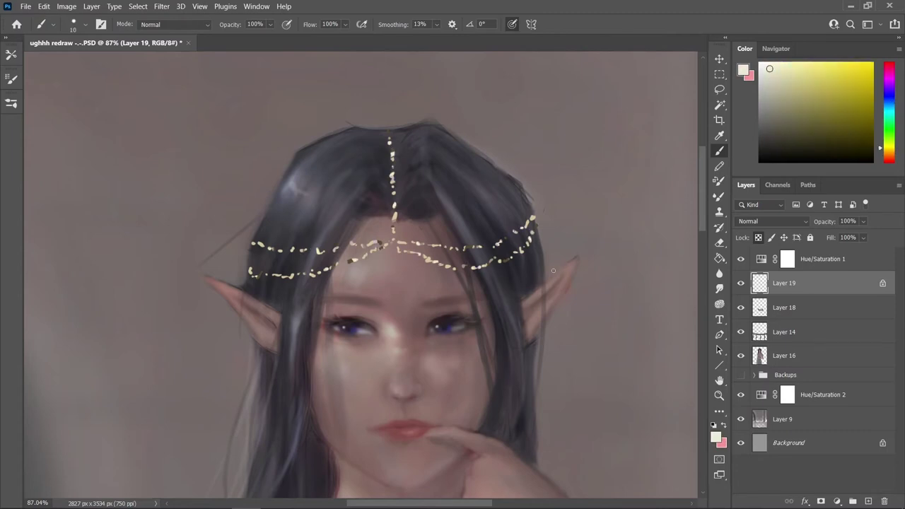
left_click(303, 250, "alt")
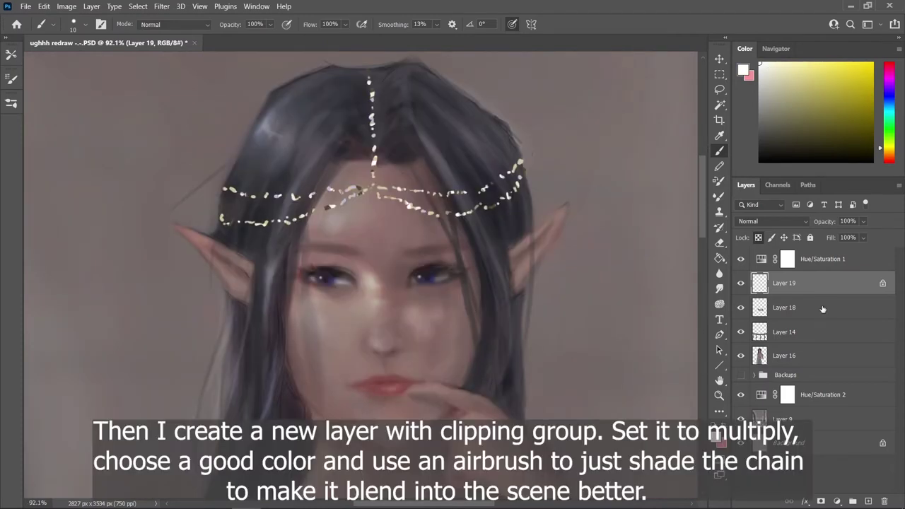
Step: Add a new layer above Layer 19, clip it to the chain and set its blend mode to Multiply
left_click(868, 501)
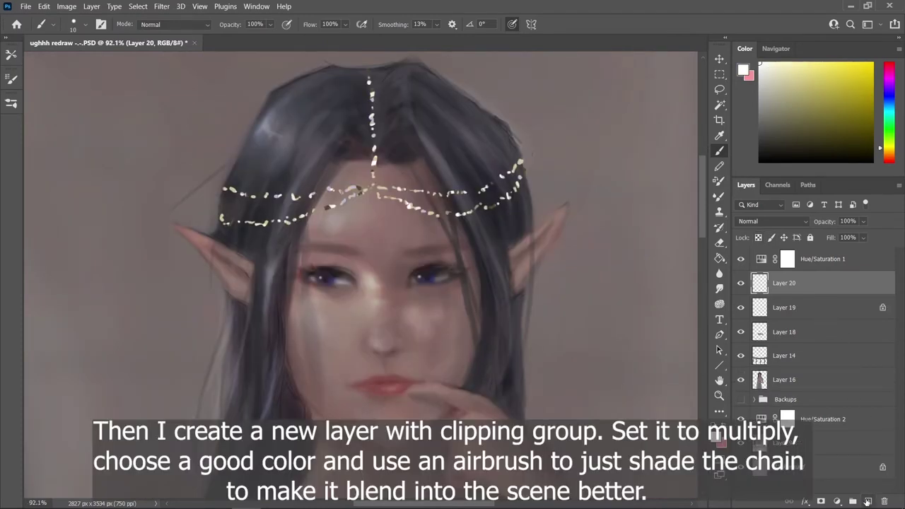
right_click(794, 281)
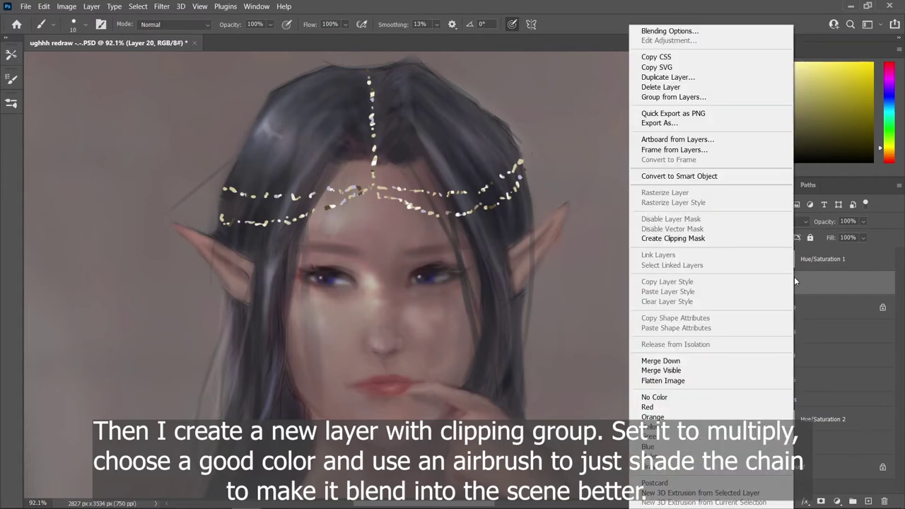
left_click(749, 241)
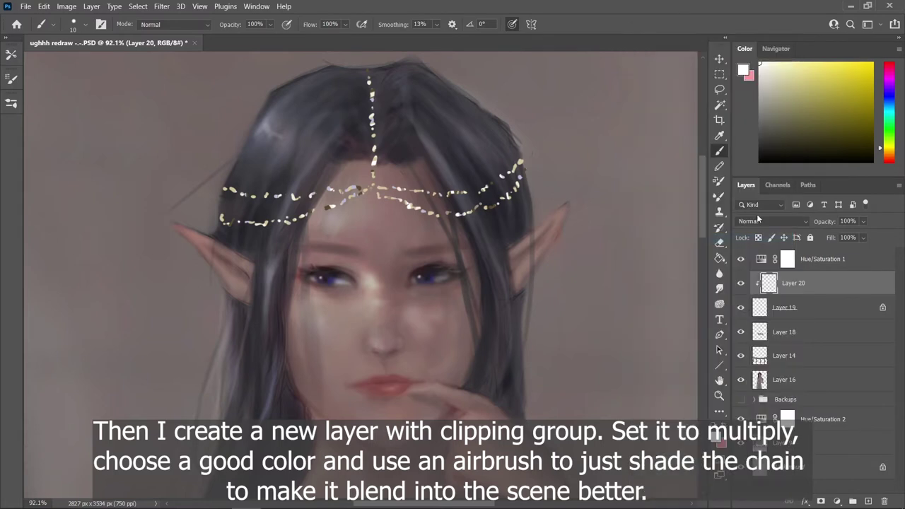
left_click(758, 221)
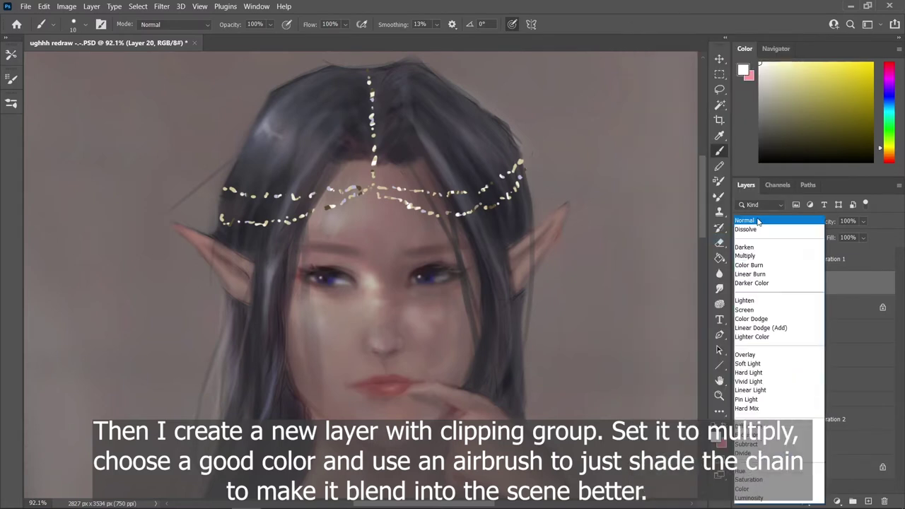
left_click(772, 259)
Step: Shade the outer ends of the chain in grey with a large soft brush at 61% opacity, adjusting the brush opacity between strokes
left_click(535, 162, "alt")
key("6")
key("1")
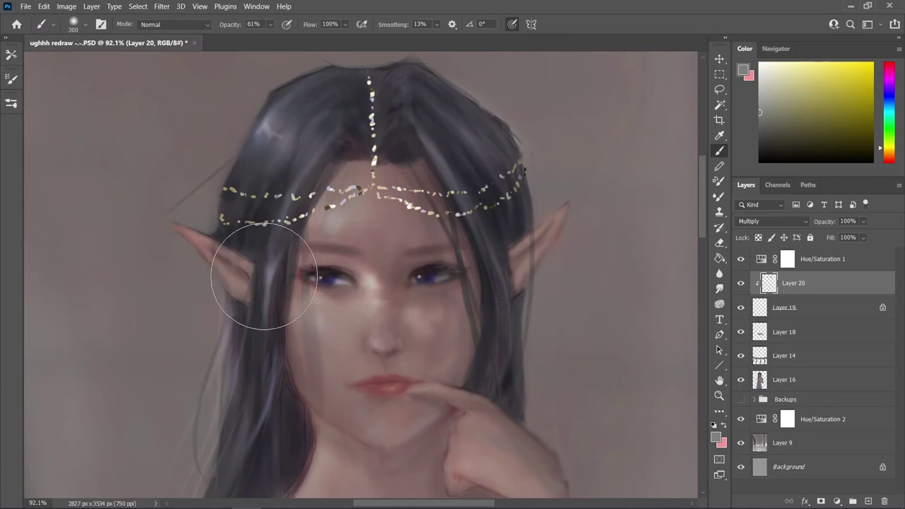
key("bracketleft")
key("bracketleft")
key("bracketleft")
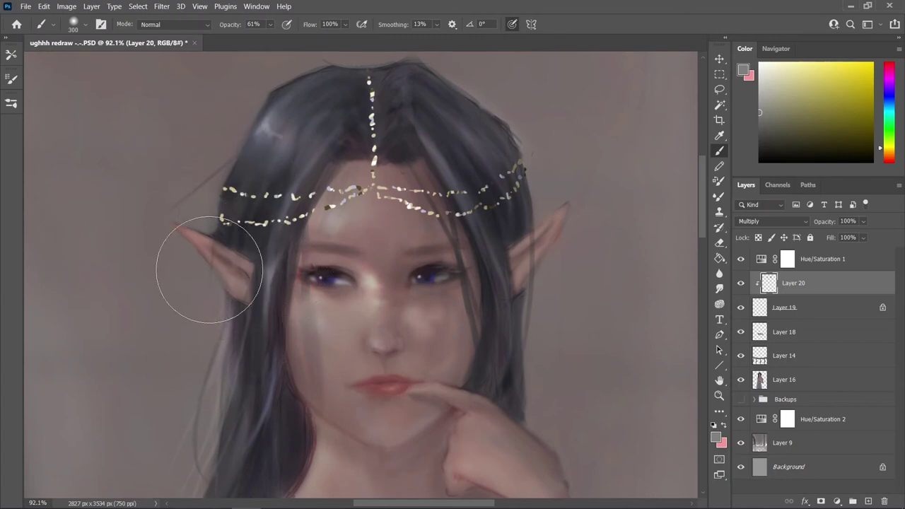
left_click_drag(233, 27, 204, 27)
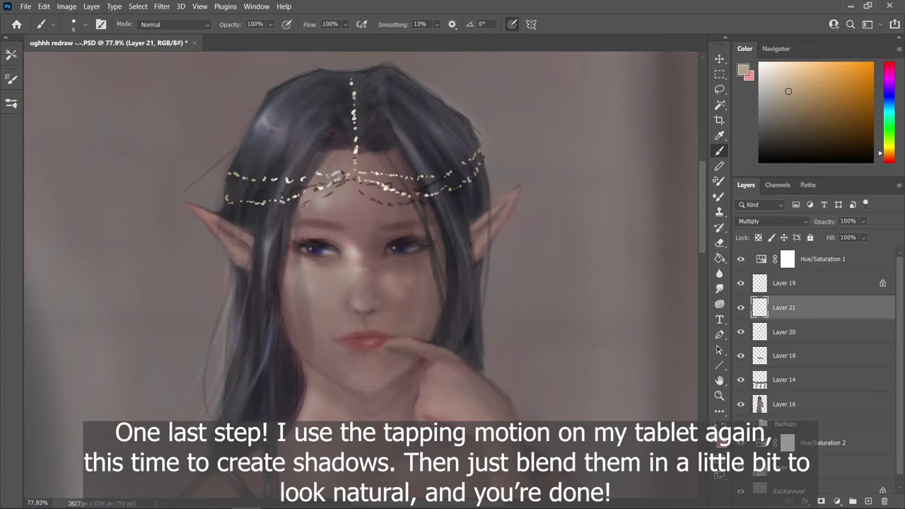
Step: Lower the opacity of shadow Layer 21 to 48% and choose the Smudge tool for blending the chain's shadows
scroll(406, 94, "down", 3)
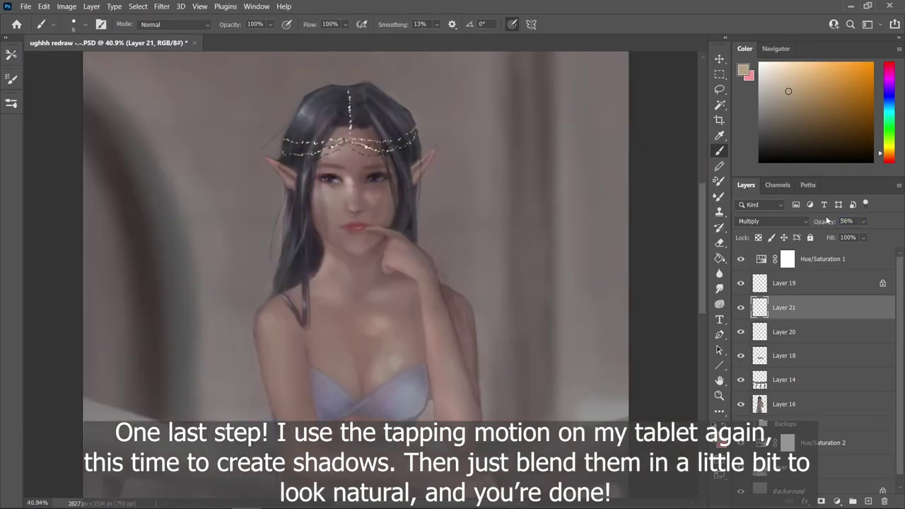
left_click_drag(827, 221, 818, 221)
scroll(381, 223, "up", 4)
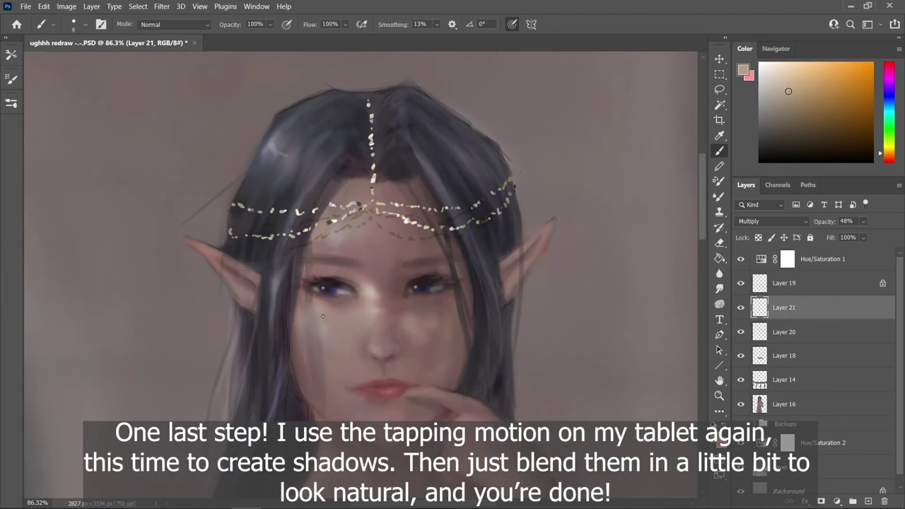
left_click(719, 288)
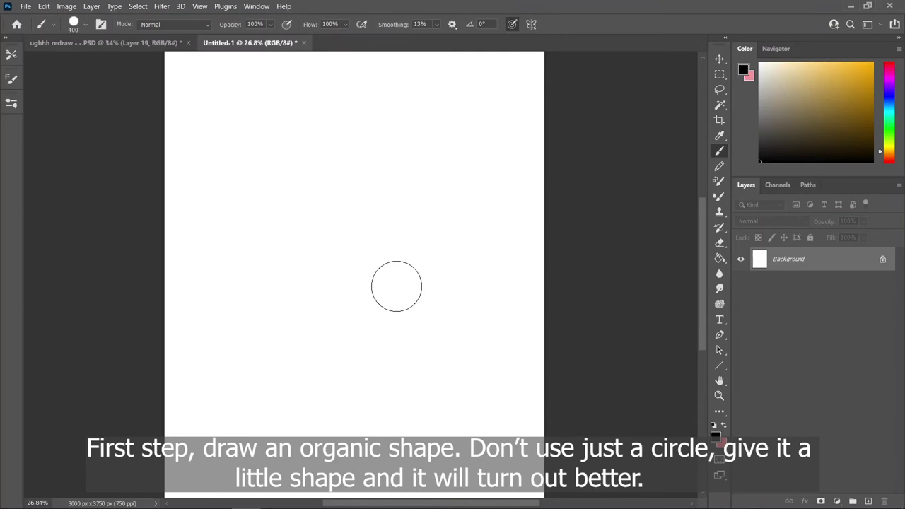
Step: Paint a small irregular black blob on the blank canvas with a reduced hard round brush
key("bracketleft")
key("bracketleft")
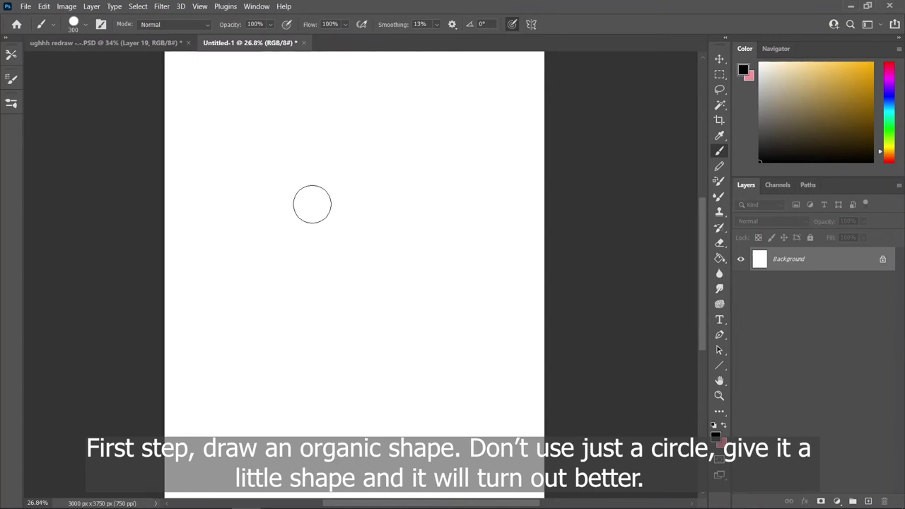
mouse_move(321, 212)
left_mouse_down()
mouse_move(337, 212)
mouse_move(349, 196)
mouse_move(356, 208)
mouse_move(333, 215)
mouse_move(347, 219)
mouse_move(354, 240)
mouse_move(356, 233)
left_mouse_up()
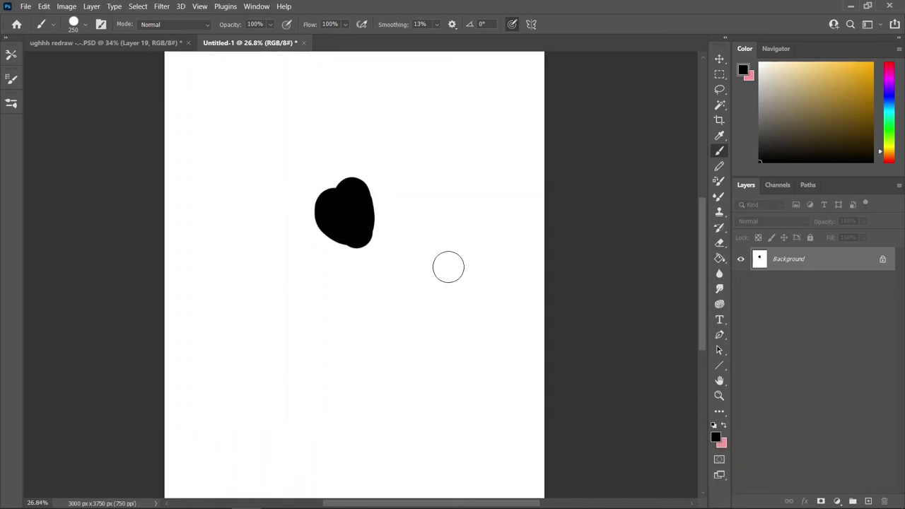
Step: Define the black blob as a brush preset named Chain Example
left_click(43, 6)
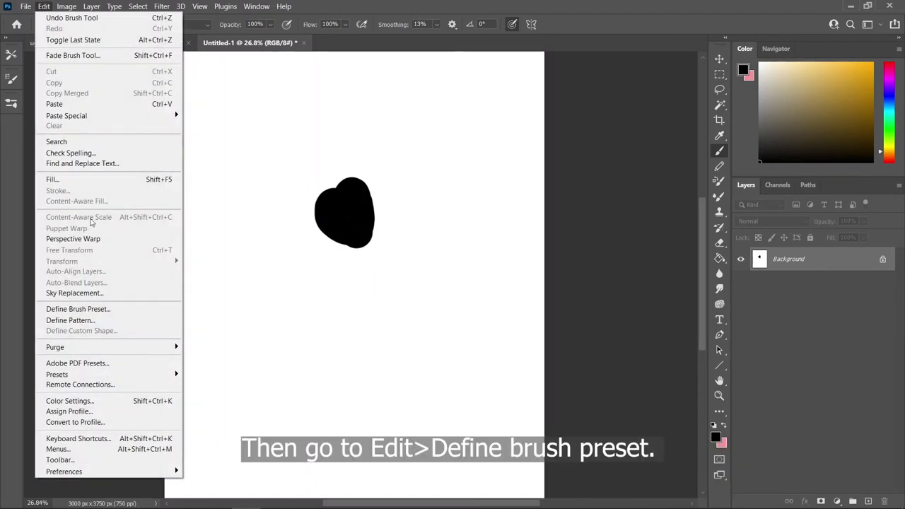
left_click(76, 309)
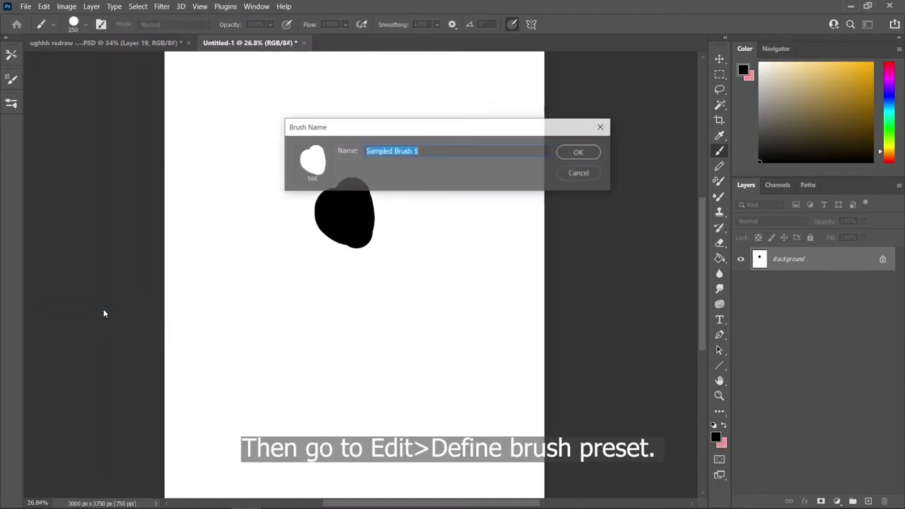
type("C")
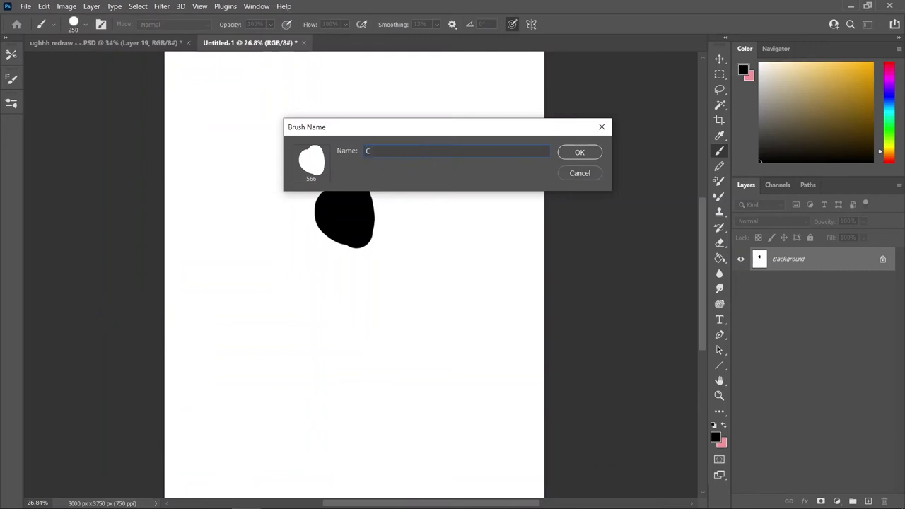
type("han Examp")
key("Return")
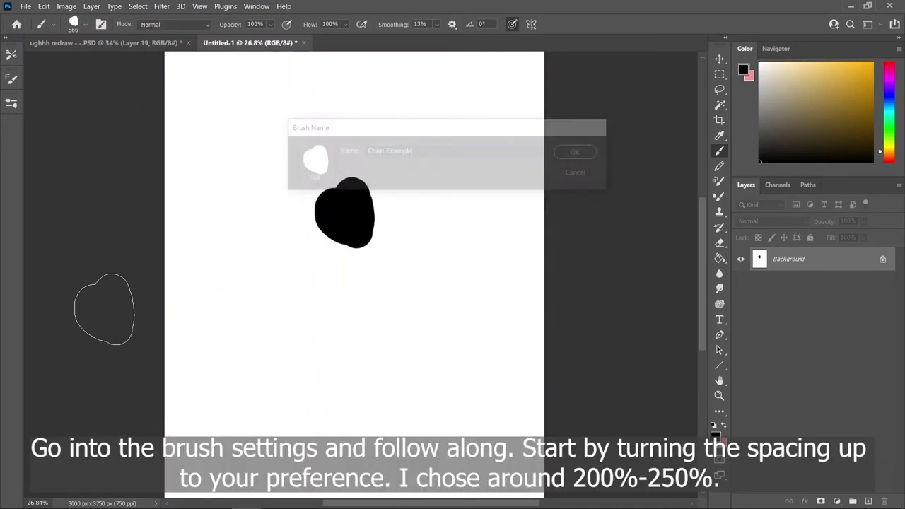
Step: Set the new brush tip's spacing to 229% in the brush settings
left_click(11, 81)
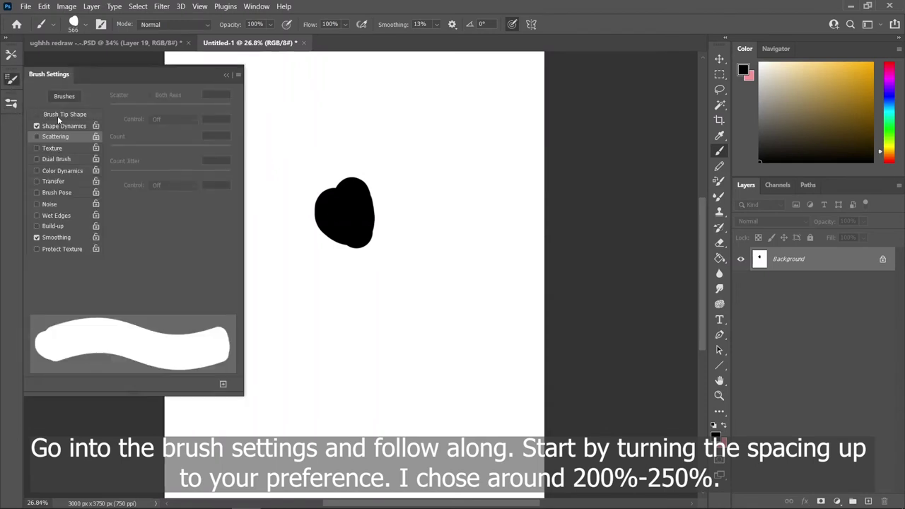
left_click(65, 114)
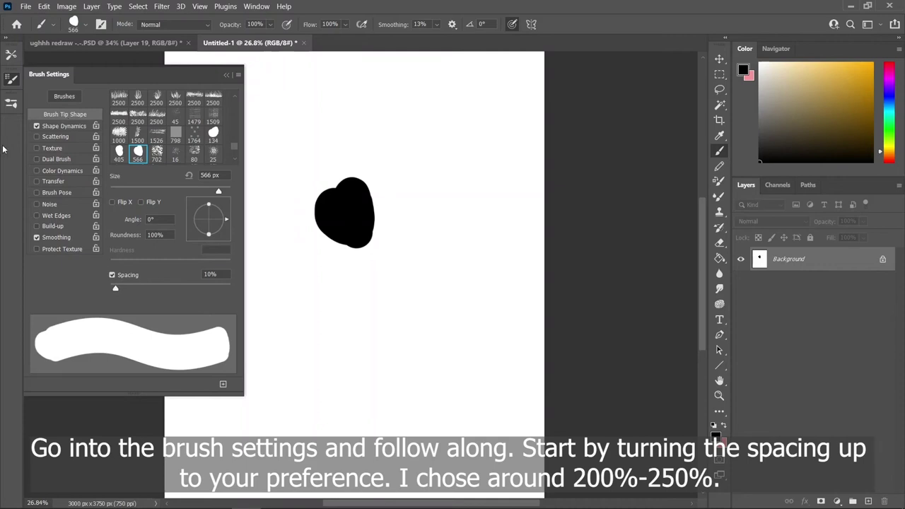
left_click_drag(115, 289, 203, 288)
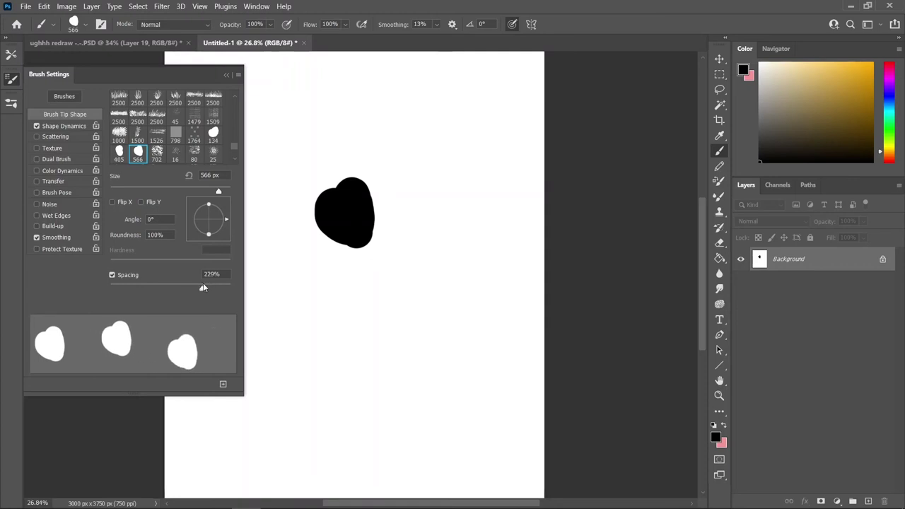
Step: Reduce the brush size to 60 px and try the spacing with a test stroke, then undo the stroke
key("bracketleft")
key("bracketleft")
key("bracketleft")
key("bracketleft")
key("bracketleft")
key("bracketleft")
key("bracketleft")
key("bracketleft")
key("bracketleft")
key("bracketleft")
key("bracketleft")
key("bracketleft")
key("bracketleft")
left_click_drag(437, 129, 429, 317)
key("ctrl+z")
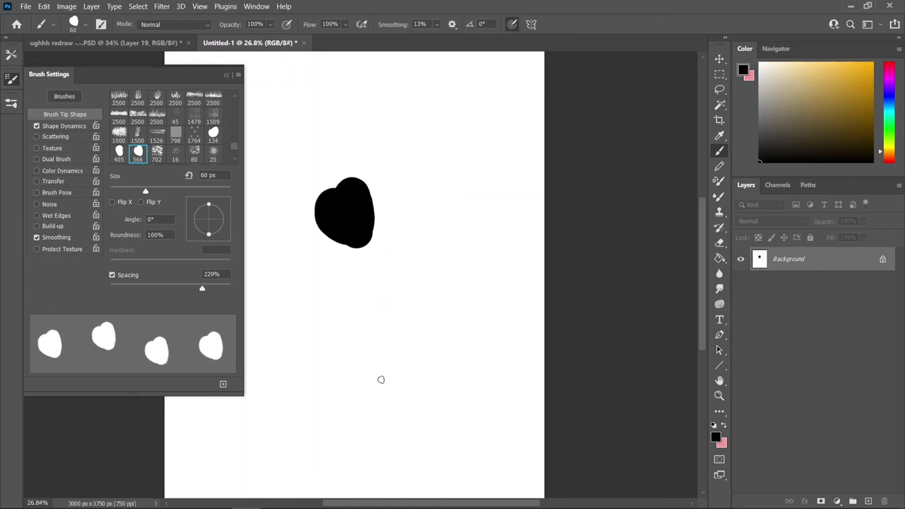
Step: Set the brush's size jitter to 66% in Shape Dynamics, then paint and undo a test stroke
left_click(63, 127)
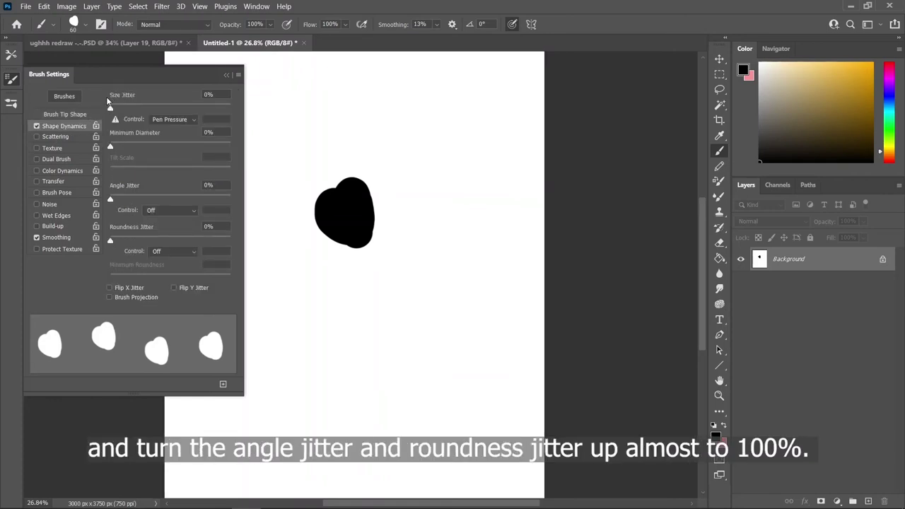
left_click_drag(110, 108, 189, 103)
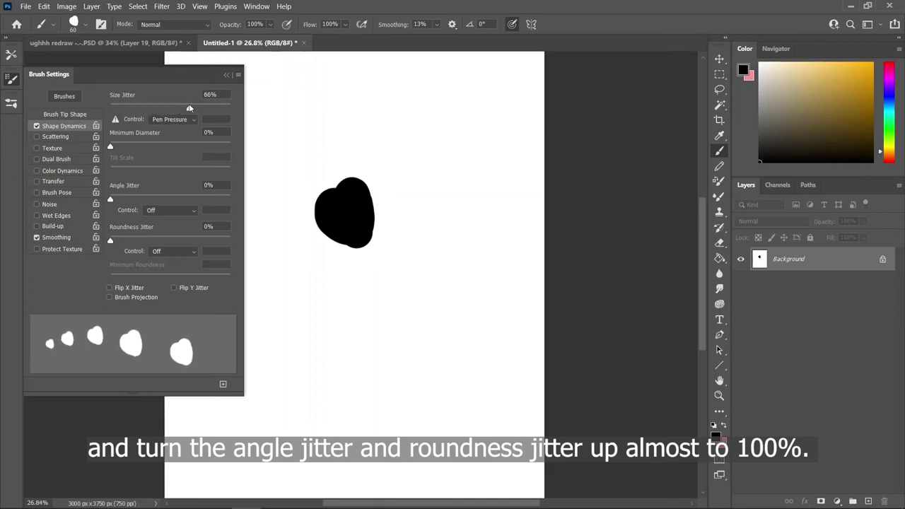
mouse_move(452, 133)
left_mouse_down()
mouse_move(453, 246)
mouse_move(436, 333)
mouse_move(367, 409)
left_mouse_up()
key("ctrl+z")
Step: Set the brush's angle jitter to 100%, then paint and undo a test stroke
left_click_drag(109, 200, 230, 200)
left_click_drag(442, 131, 380, 440)
key("ctrl+z")
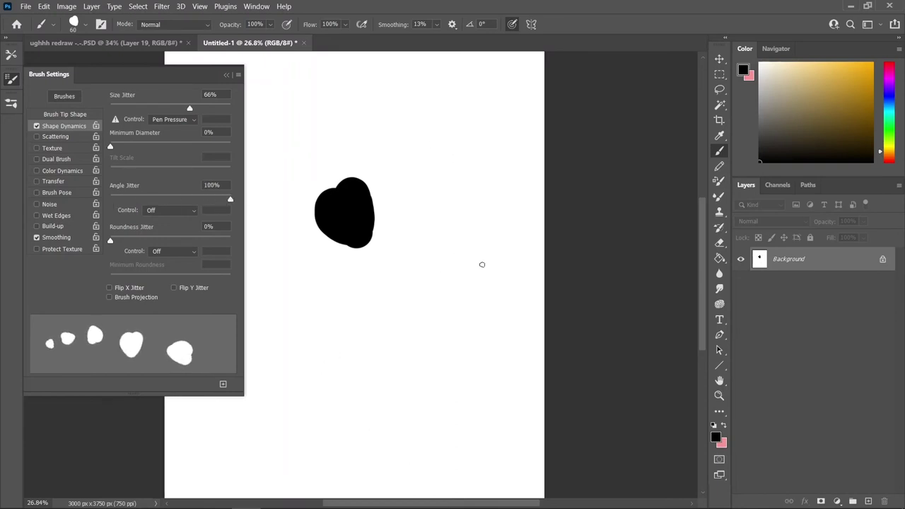
Step: Set the brush's roundness jitter to 100% in Shape Dynamics, then paint and undo a test stroke
left_click_drag(110, 240, 230, 240)
left_click_drag(459, 116, 432, 363)
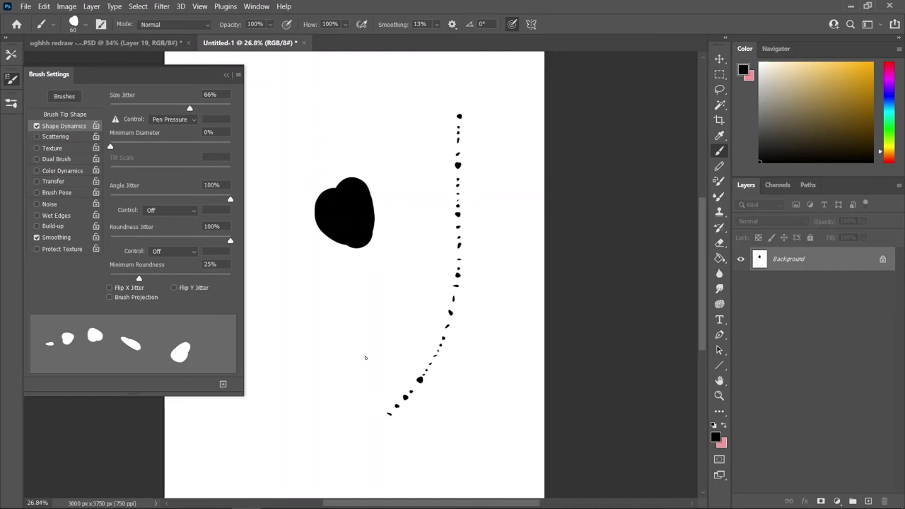
key("ctrl+z")
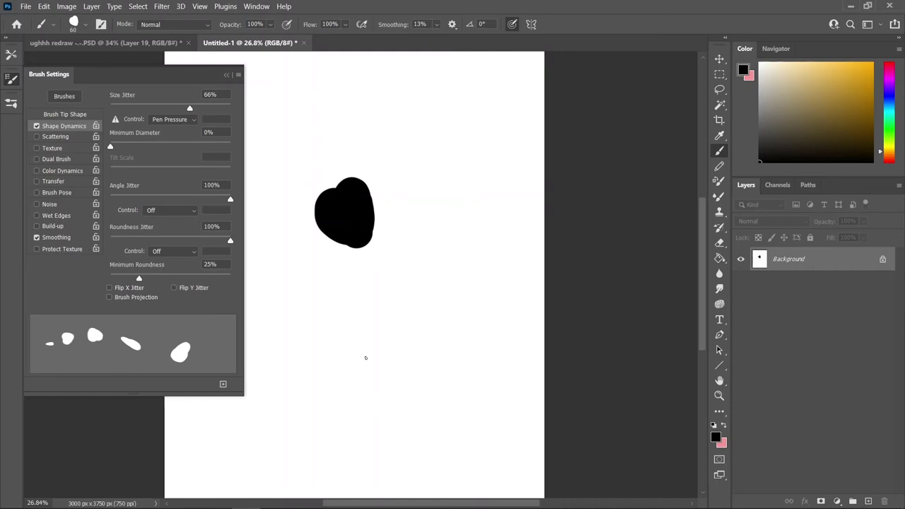
Step: Enable Flip X Jitter and Flip Y Jitter for the brush, then paint and undo a test stroke
left_click(130, 287)
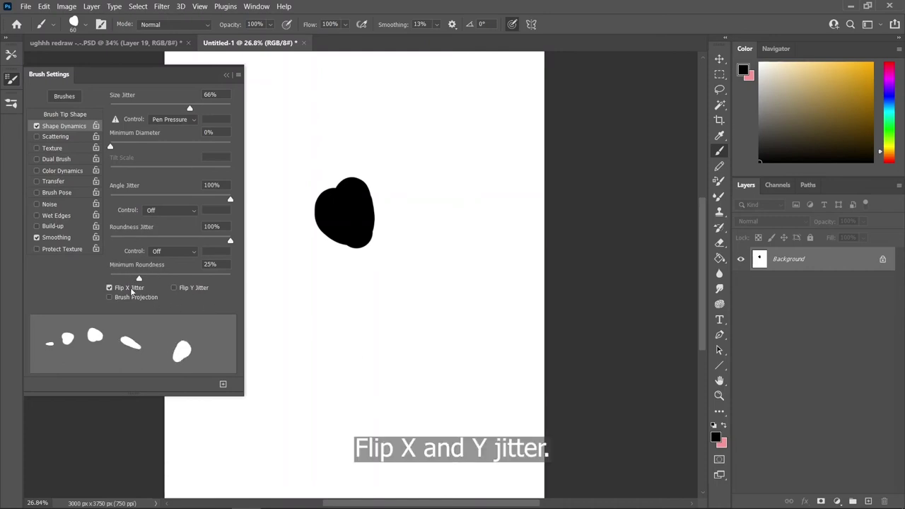
left_click(183, 287)
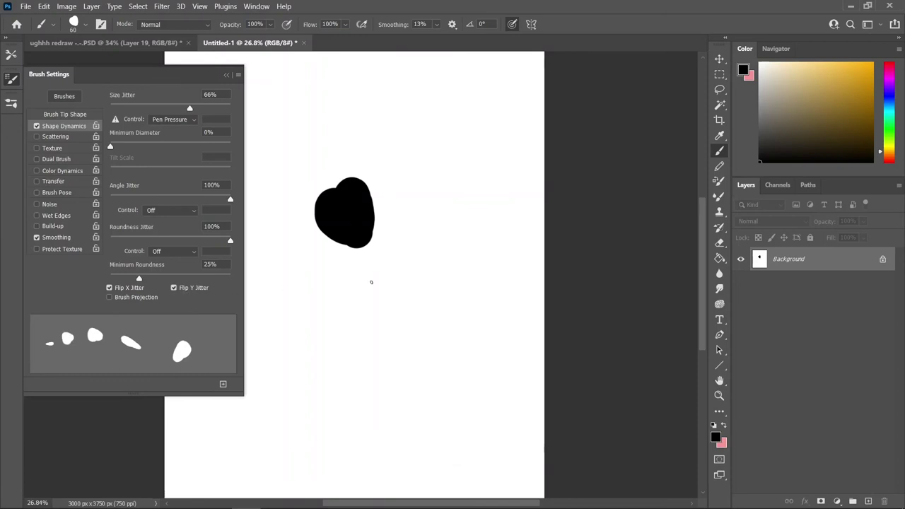
mouse_move(438, 161)
left_mouse_down()
mouse_move(460, 249)
mouse_move(448, 331)
mouse_move(420, 381)
mouse_move(372, 418)
left_mouse_up()
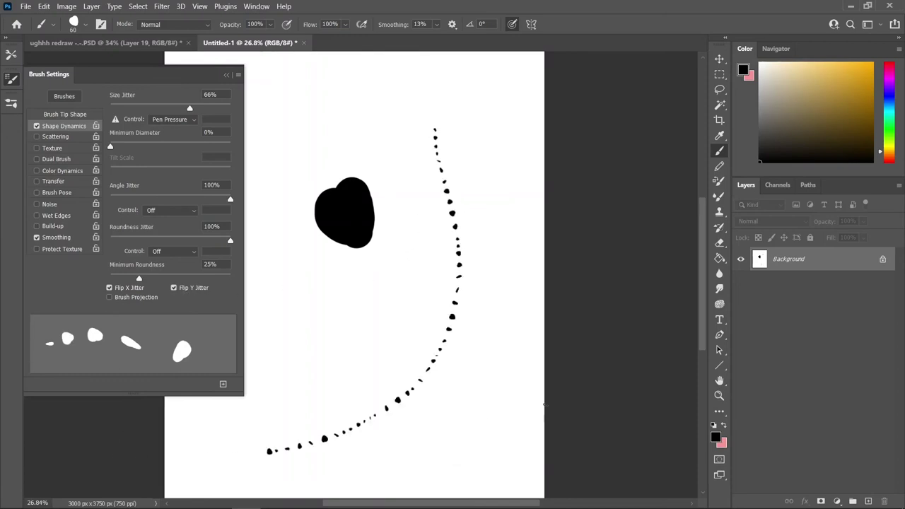
key("ctrl+z")
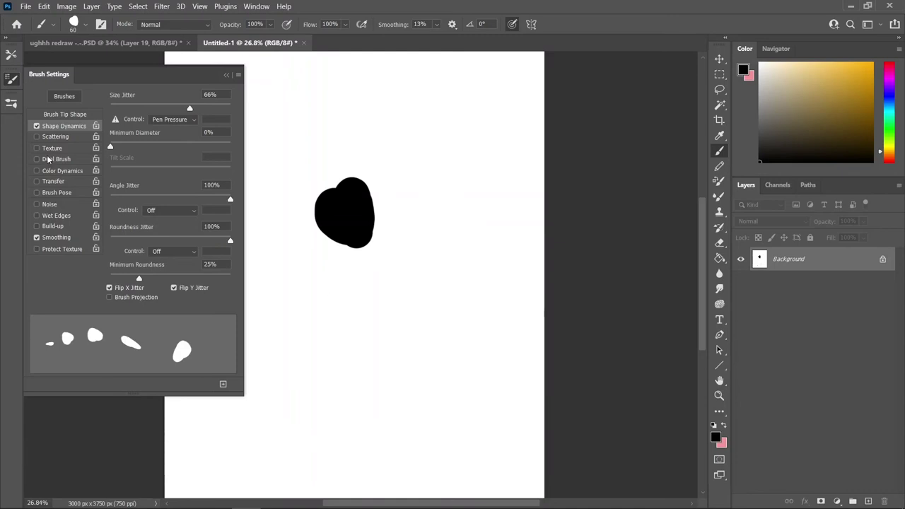
Step: Enable Scattering for the brush with scatter at 132%, then paint and undo a test stroke
left_click(65, 137)
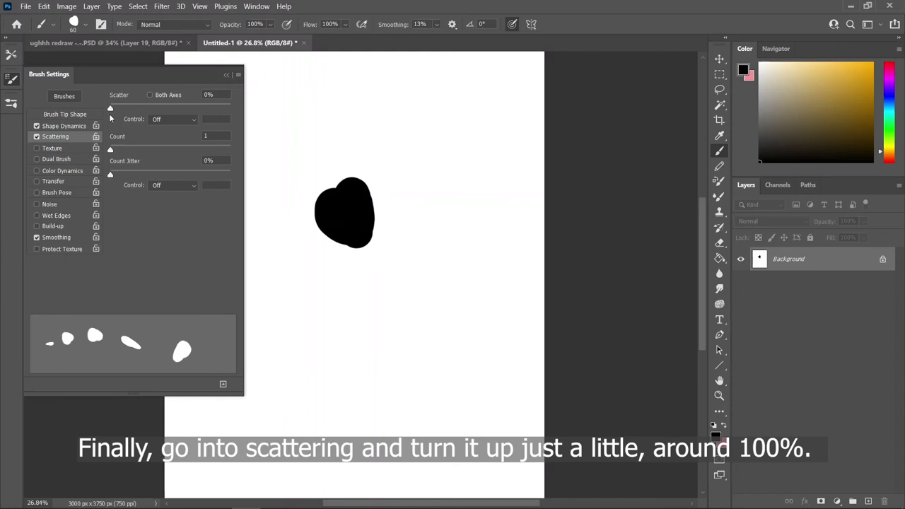
left_click_drag(110, 110, 127, 110)
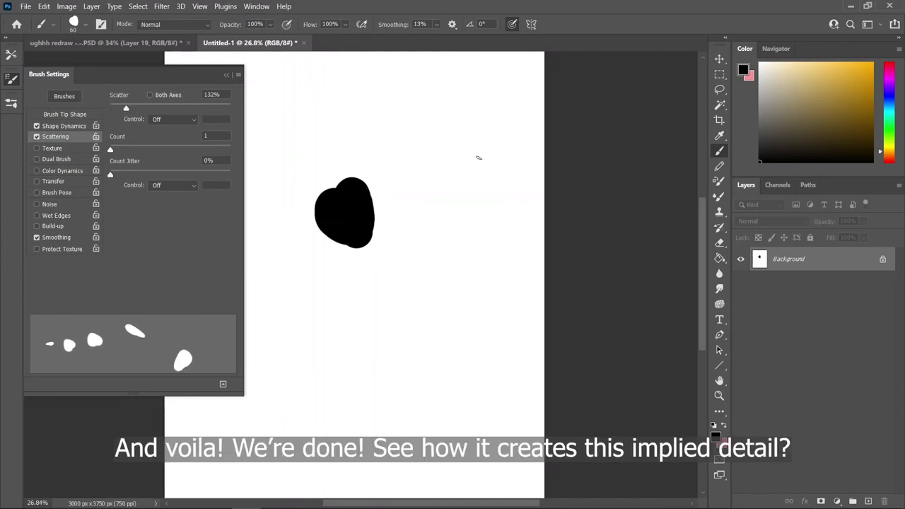
left_click_drag(460, 119, 457, 205)
left_click_drag(452, 384, 446, 429)
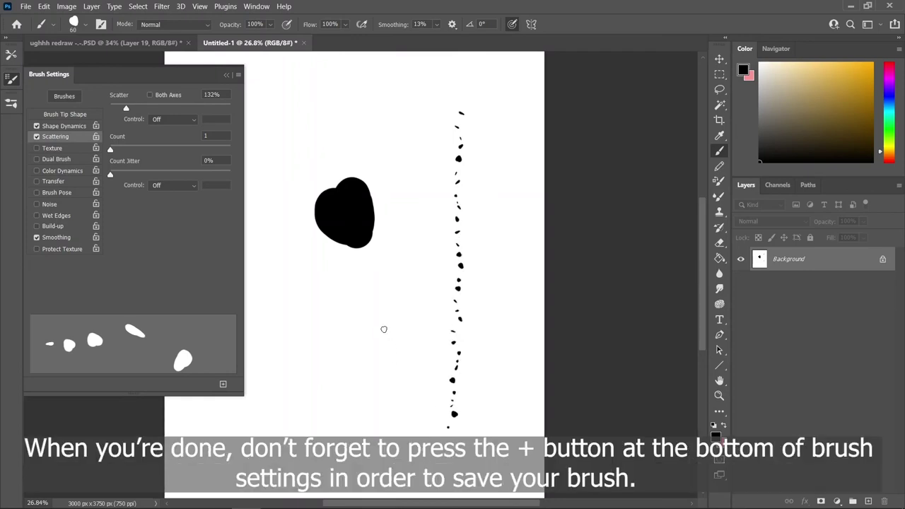
key("ctrl+z")
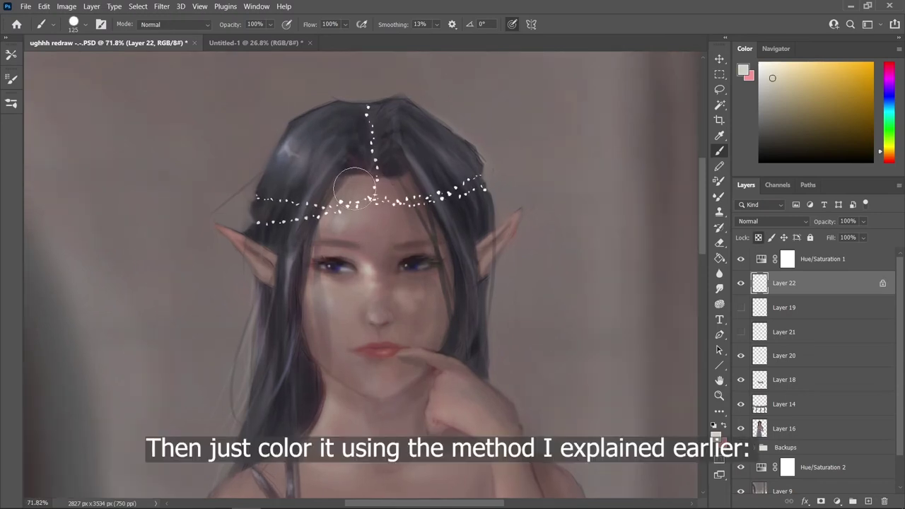
Step: Reduce the brush size to 9 px and color the white chain beads on Layer 22 with base and dark shading tones
key("bracketleft")
key("bracketleft")
key("bracketleft")
key("bracketleft")
key("bracketleft")
key("bracketleft")
key("bracketleft")
key("bracketleft")
key("bracketleft")
key("bracketleft")
key("bracketleft")
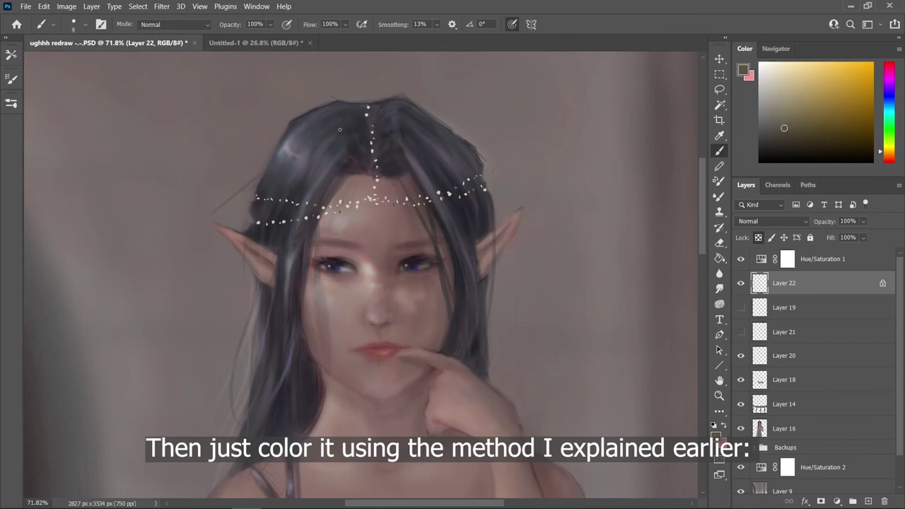
Step: Dab light blue environment lighting onto the chain beads and add white highlights
left_click_drag(889, 103, 889, 95)
left_click(782, 70)
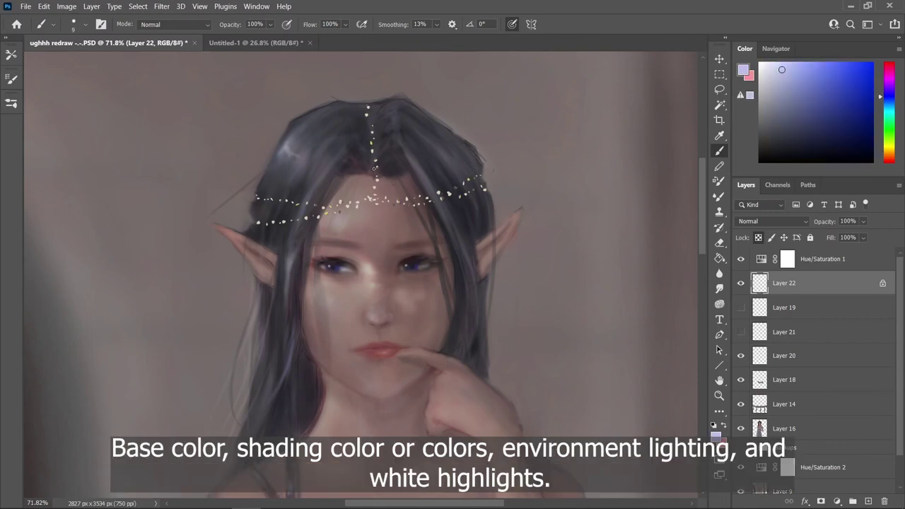
left_click(423, 190, "alt")
scroll(514, 198, "down", 5)
scroll(515, 199, "up", 5)
Step: Add a new layer beneath Layer 22, set its blend mode to Multiply, and sample the forehead's skin tone as the shadow color
key("ctrl+shift+alt+n")
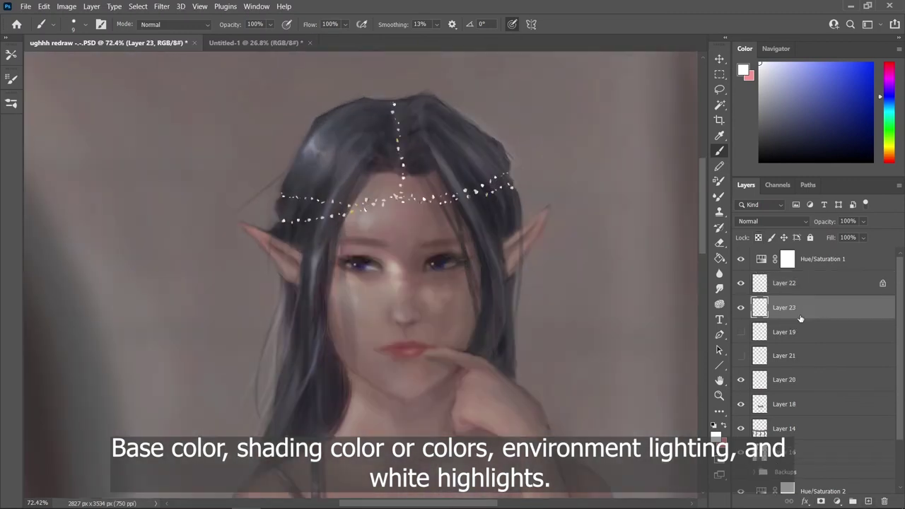
left_click(772, 221)
left_click(763, 253)
left_click(409, 206, "alt")
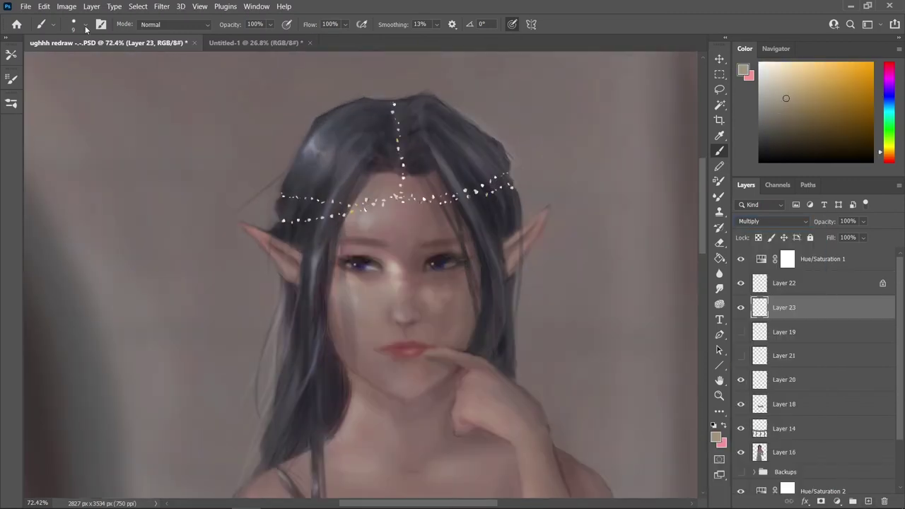
Step: Paint the chain's shadow across the forehead with the custom bead brush at 15 px, and soften it with the Smudge tool
left_click(86, 25)
left_click(25, 132)
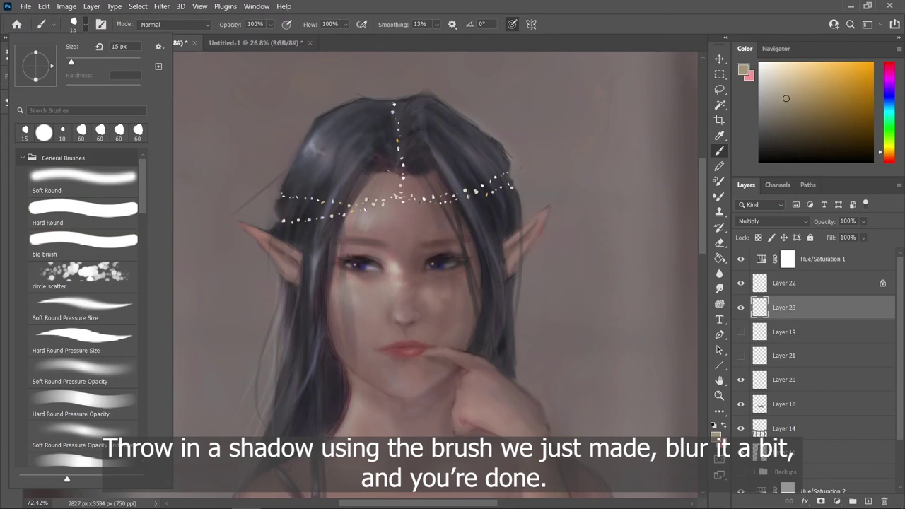
key("Return")
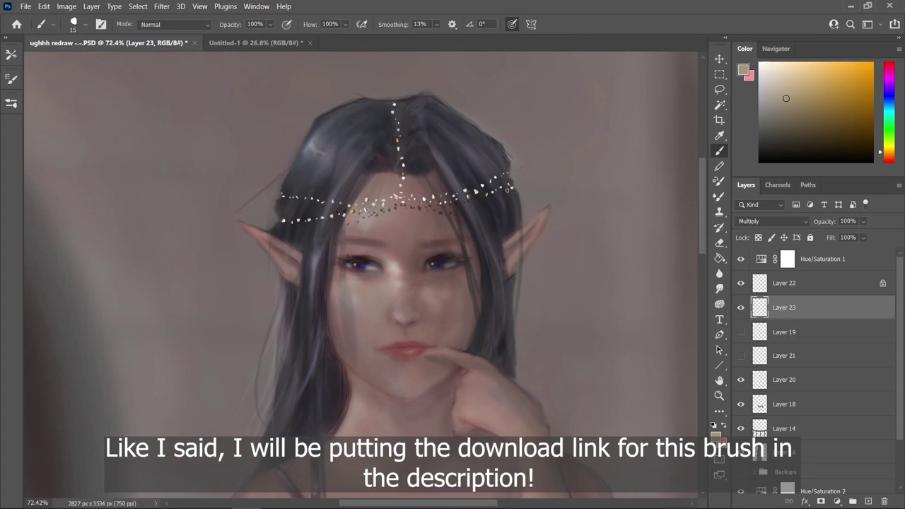
left_click(719, 289)
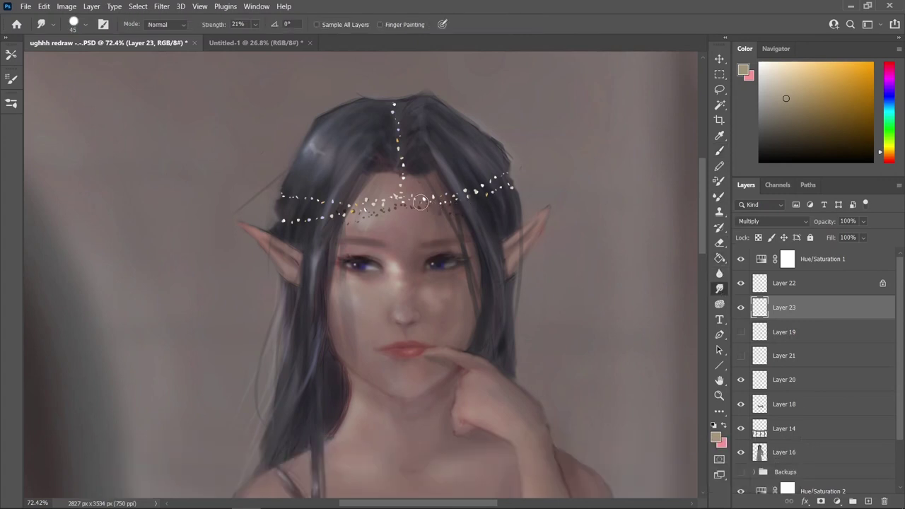
left_click_drag(420, 202, 346, 219)
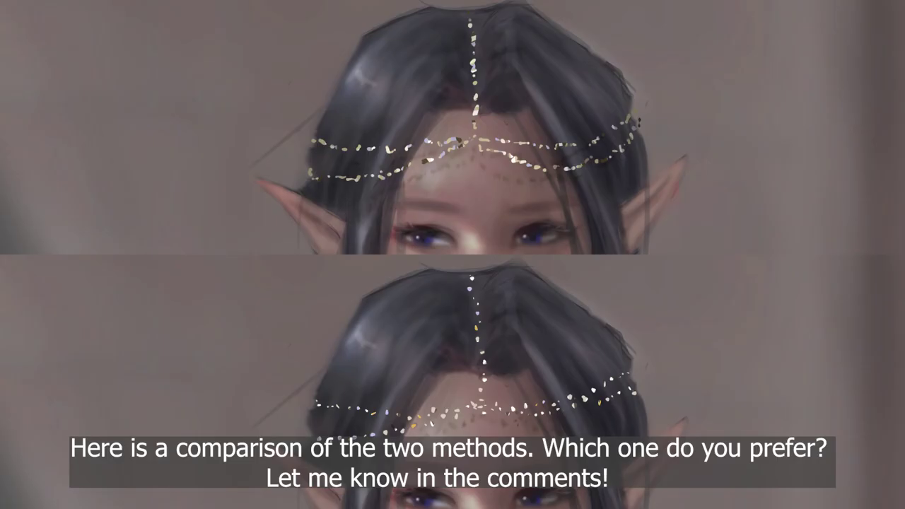